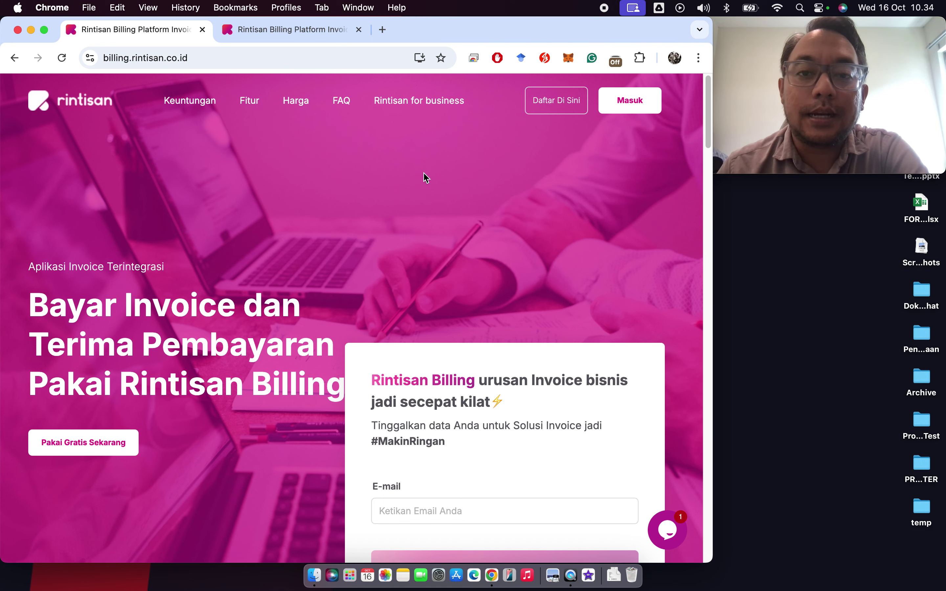
- Open the registration page, then show the signed-in PT Learning Factory dashboard full screen
{"action": "left_click", "coordinate": [555, 103]}
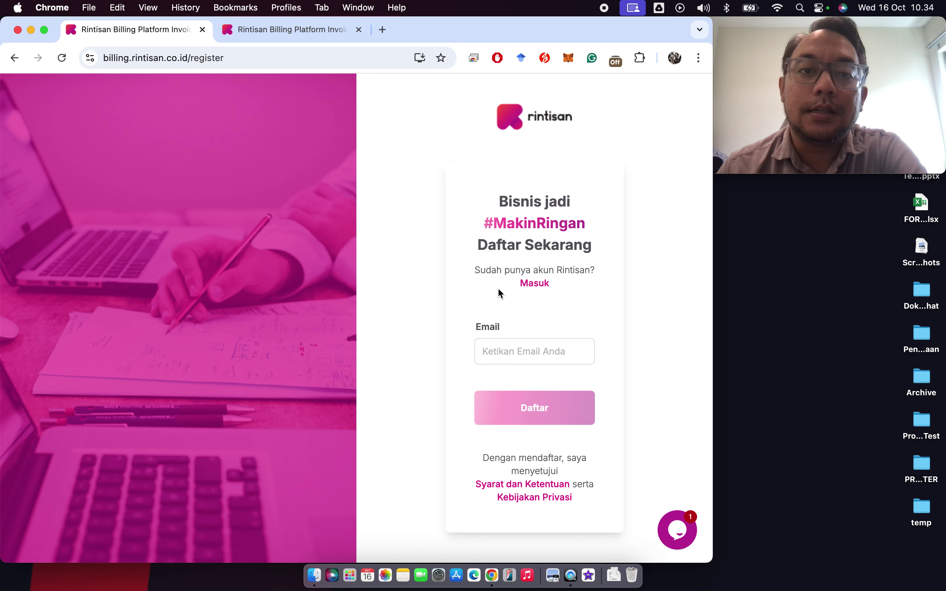
{"action": "left_click", "coordinate": [302, 32]}
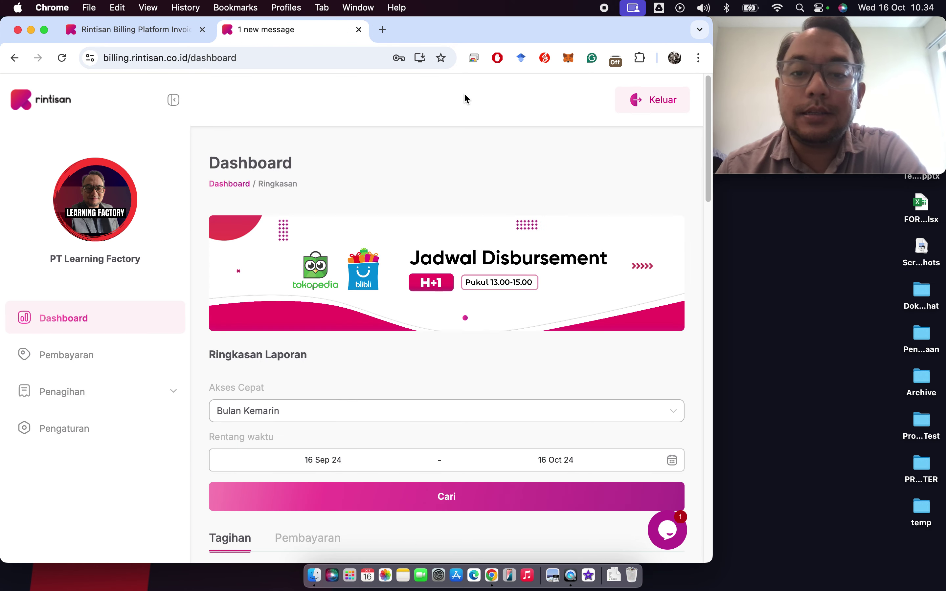
{"action": "left_click", "coordinate": [45, 30]}
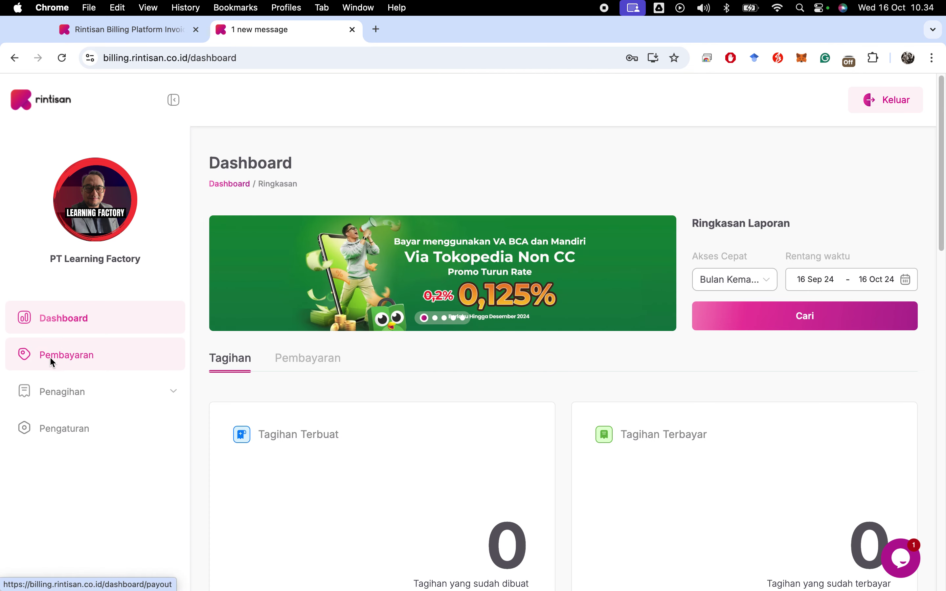
- Go to the Pembayaran payout list, briefly entering and leaving the new-payment form
{"action": "left_click", "coordinate": [78, 359]}
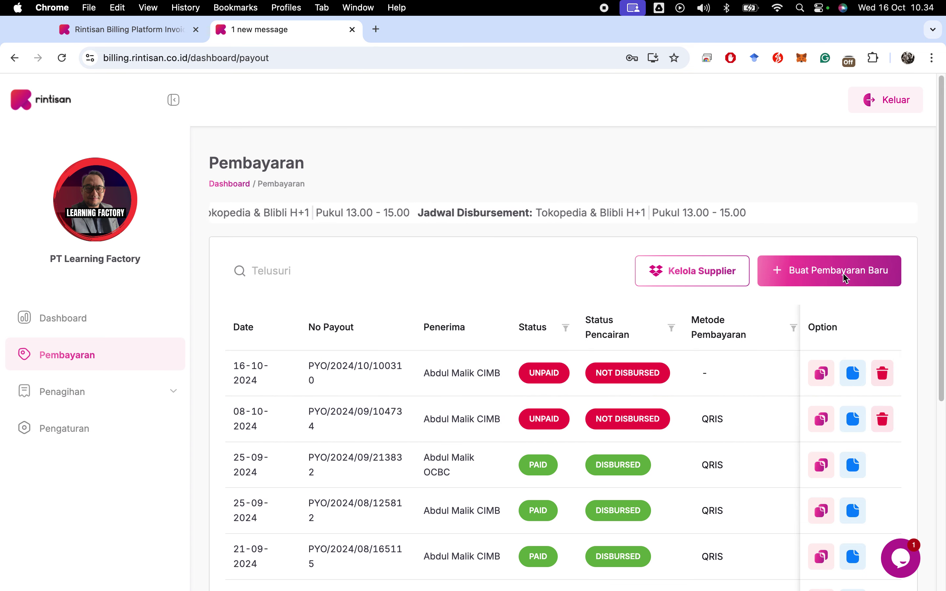
{"action": "left_click", "coordinate": [823, 275]}
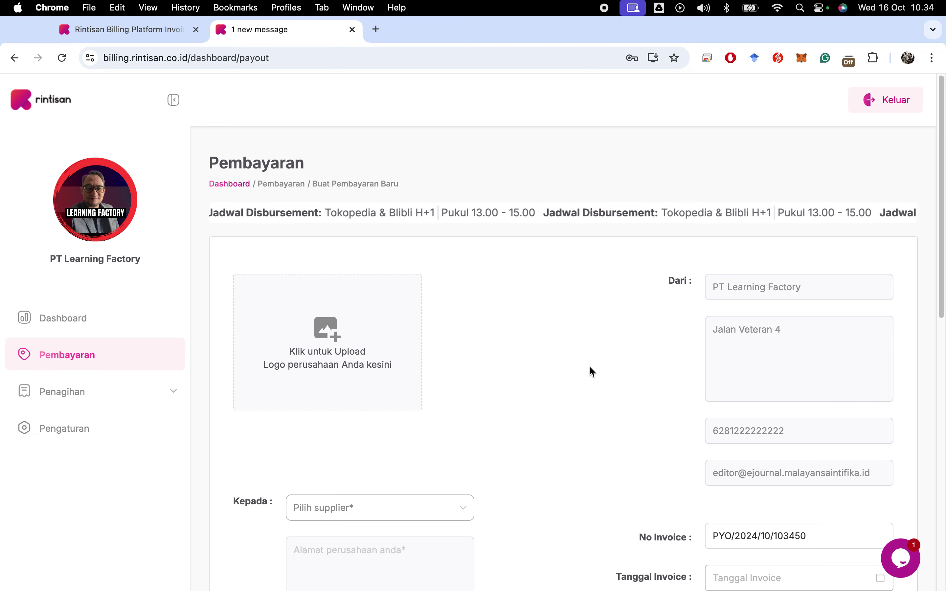
{"action": "left_click", "coordinate": [15, 57]}
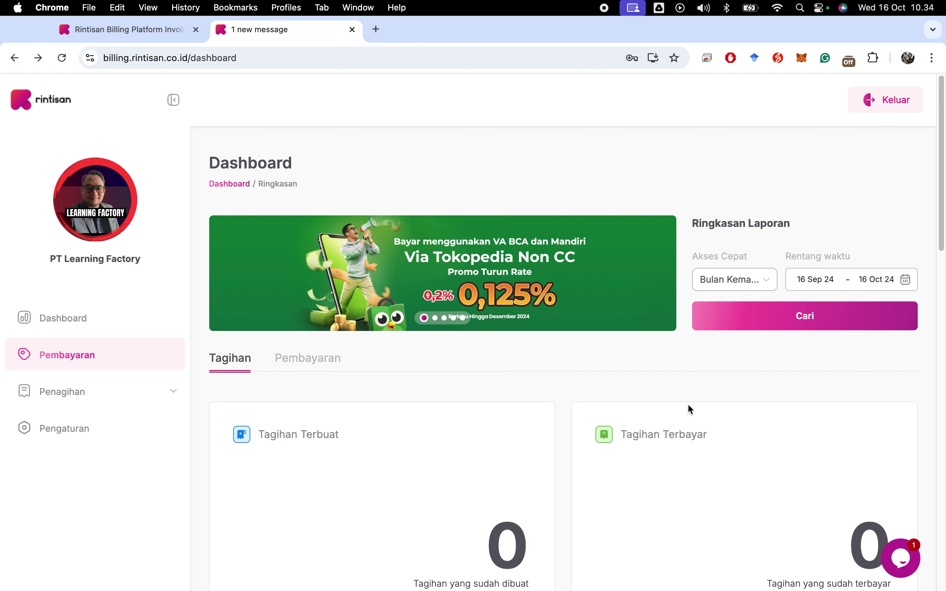
{"action": "left_click", "coordinate": [98, 356]}
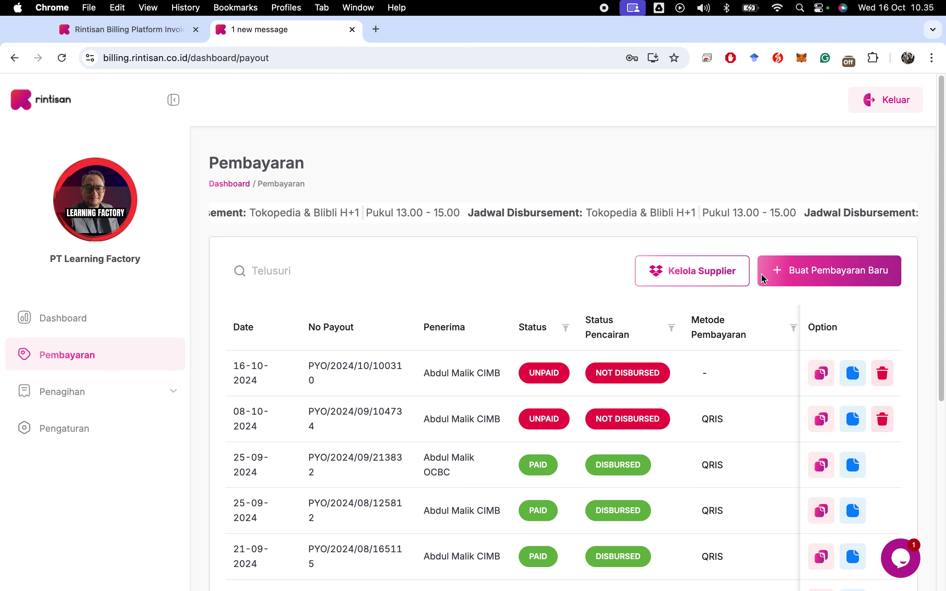
- Start a new payment with invoice date 16-10-2024 and due date 19-10-2024
{"action": "left_click", "coordinate": [831, 278]}
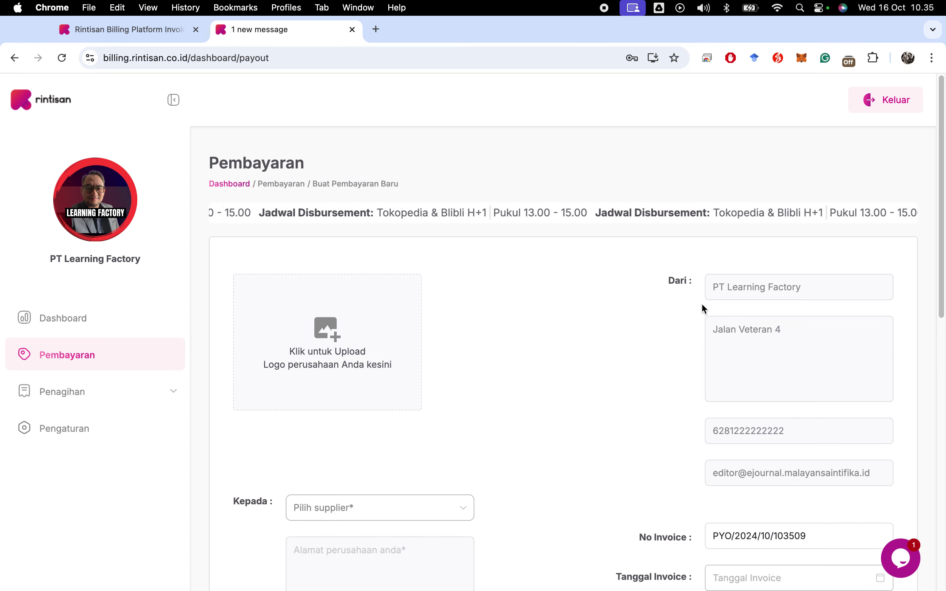
{"action": "scroll", "coordinate": [629, 380], "scroll_direction": "down", "scroll_amount": 2}
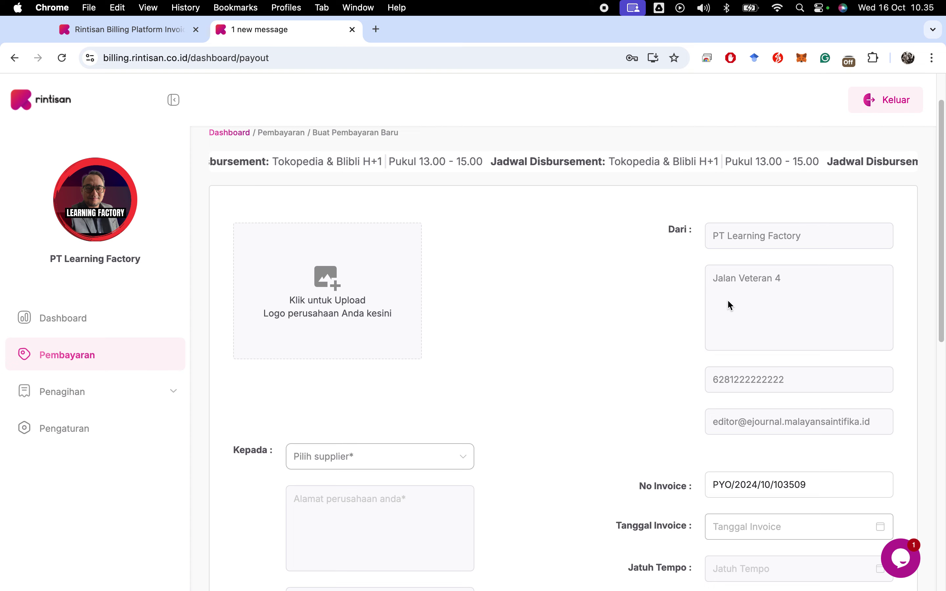
{"action": "scroll", "coordinate": [745, 424], "scroll_direction": "down", "scroll_amount": 2}
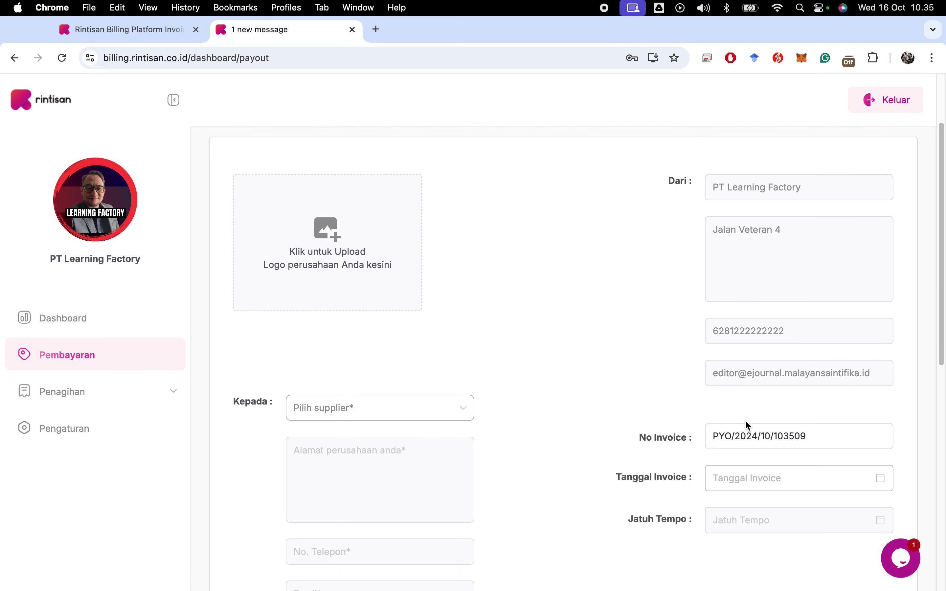
{"action": "scroll", "coordinate": [748, 426], "scroll_direction": "down", "scroll_amount": 4}
{"action": "left_click", "coordinate": [740, 387]}
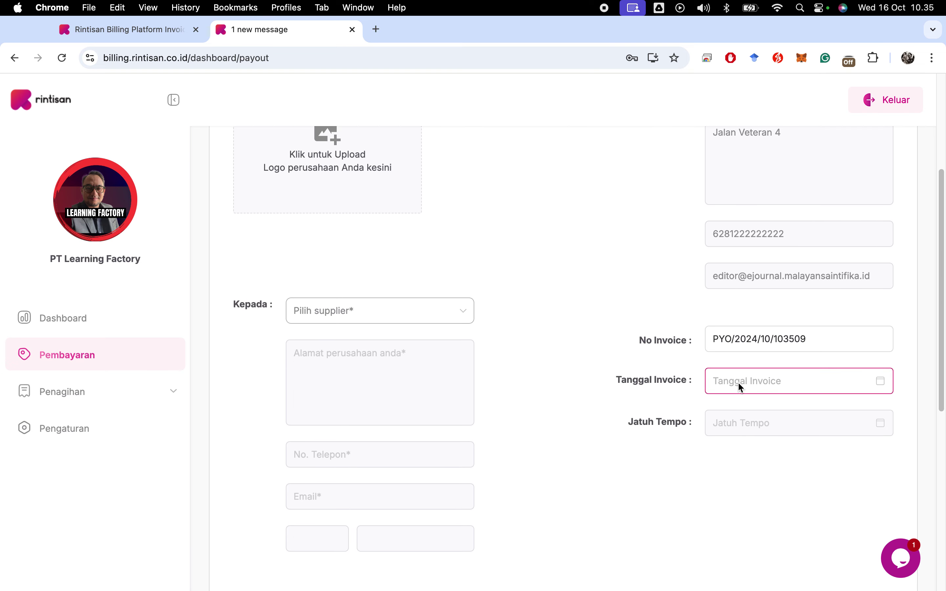
{"action": "left_click", "coordinate": [798, 264]}
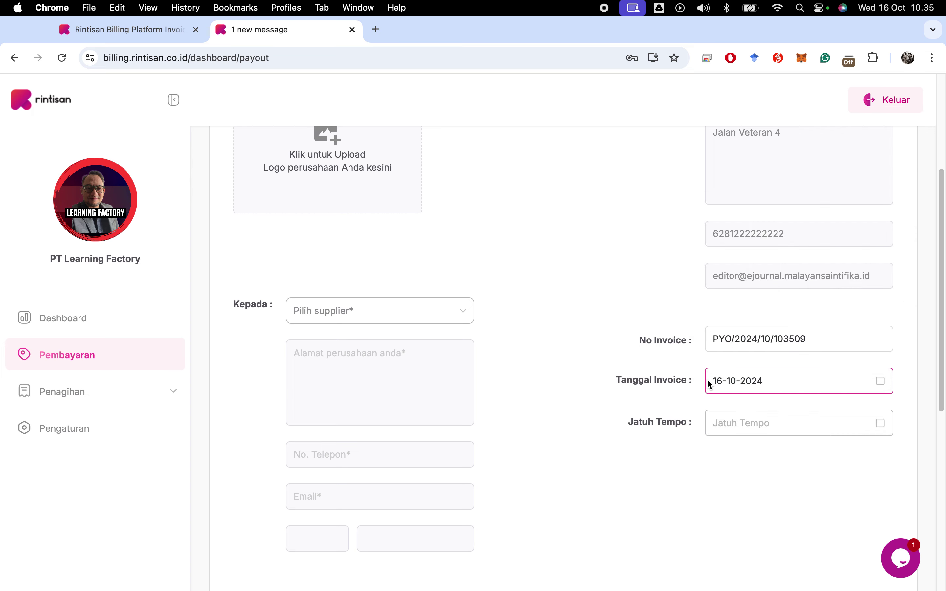
{"action": "left_click", "coordinate": [728, 427]}
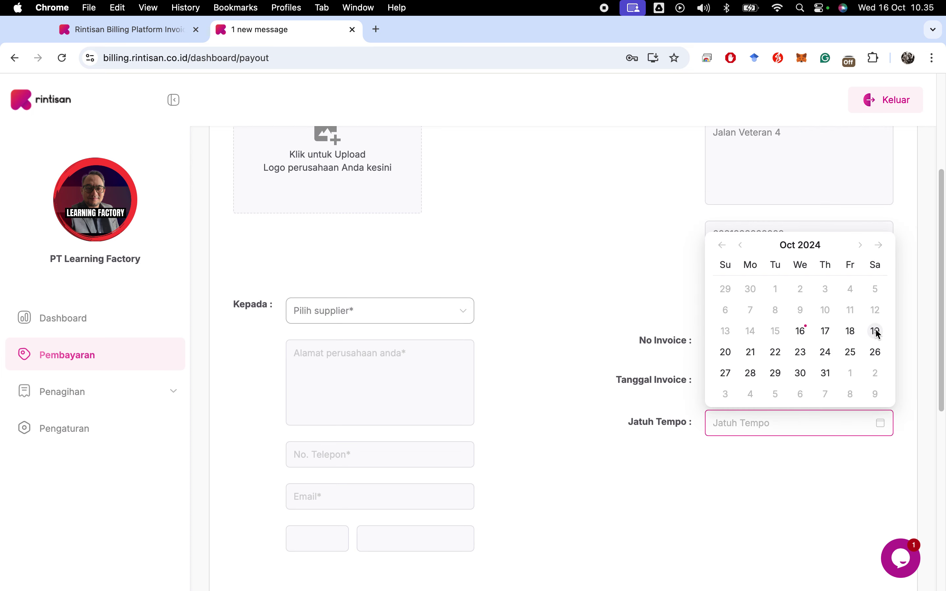
{"action": "left_click", "coordinate": [876, 331]}
- Choose Suplier OCBC as the payment recipient
{"action": "scroll", "coordinate": [519, 380], "scroll_direction": "down", "scroll_amount": 1}
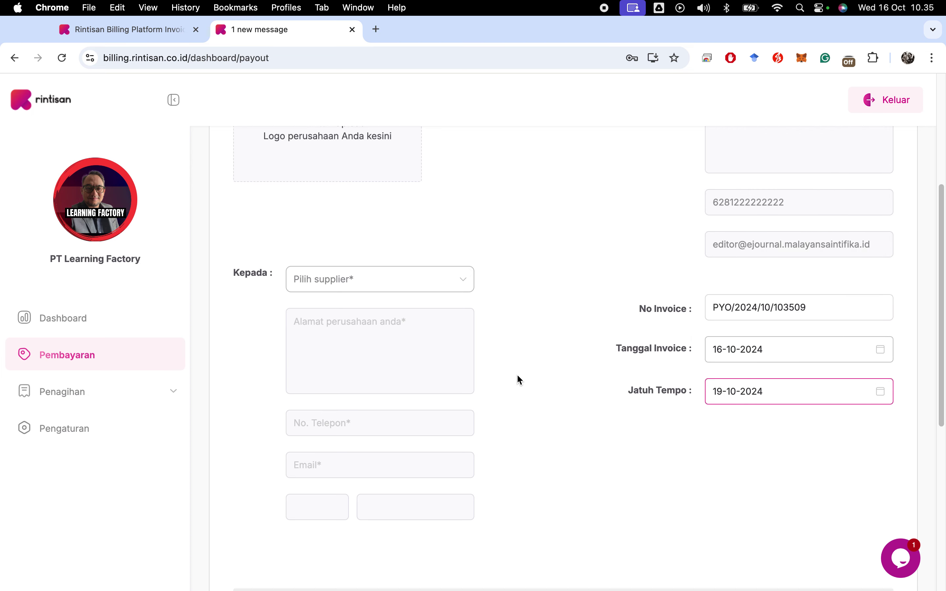
{"action": "left_click", "coordinate": [463, 281]}
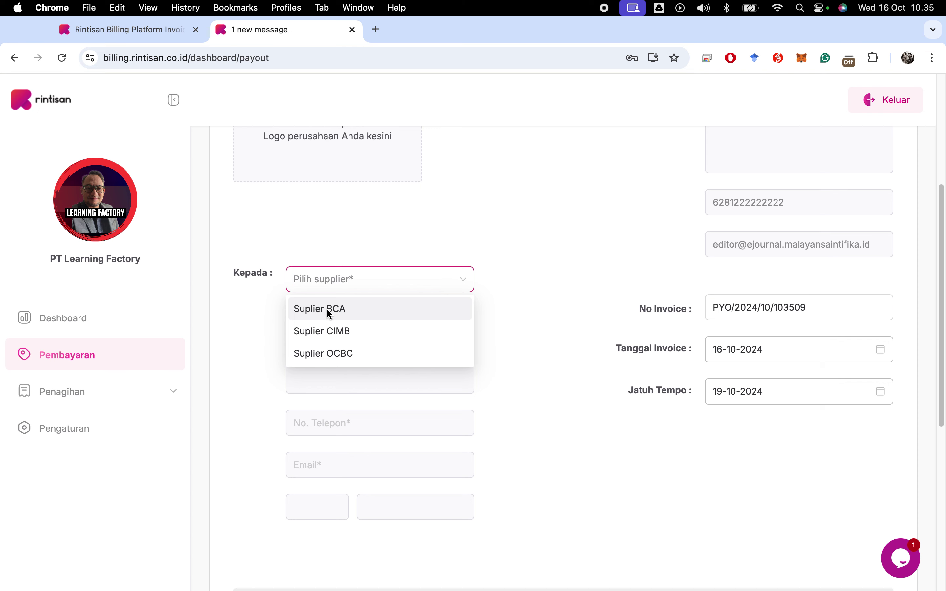
{"action": "left_click", "coordinate": [329, 356]}
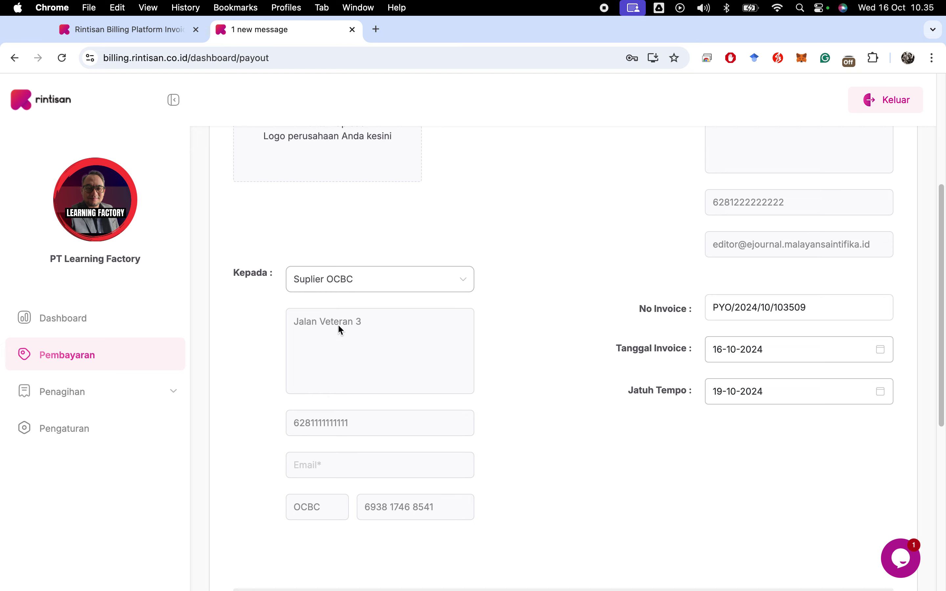
{"action": "scroll", "coordinate": [436, 514], "scroll_direction": "down", "scroll_amount": 1}
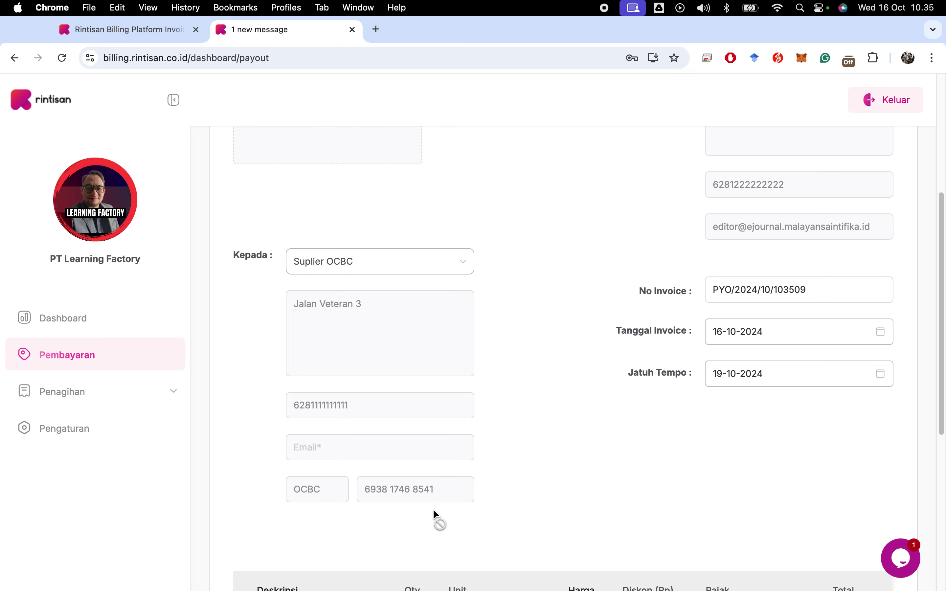
{"action": "scroll", "coordinate": [436, 514], "scroll_direction": "down", "scroll_amount": 10}
- Add a Chiken nugget item line of 10 Kg at Rp 90.000, totalling Rp 900.000
{"action": "left_click", "coordinate": [297, 314]}
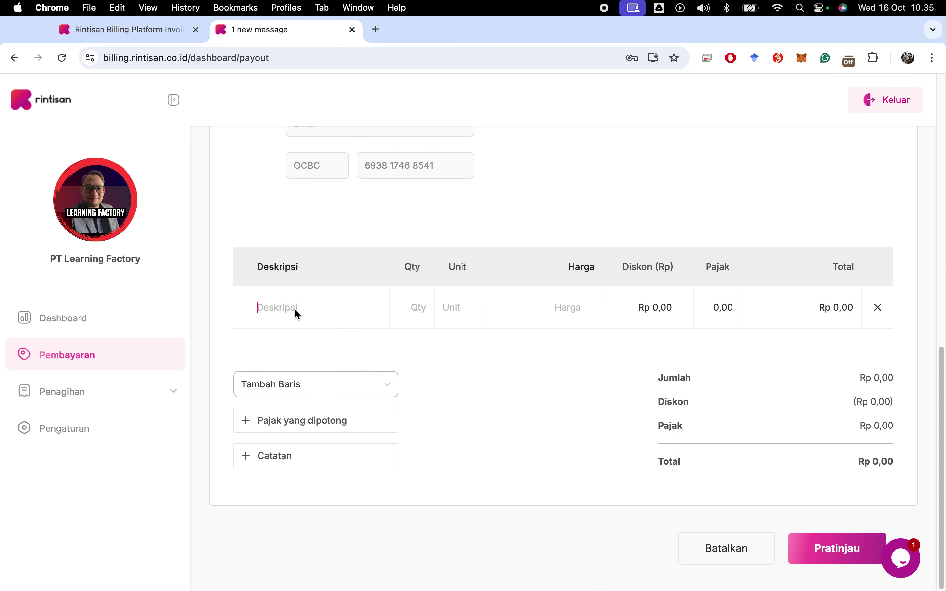
{"action": "type", "text": "Chiken nugget"}
{"action": "left_click", "coordinate": [425, 313]}
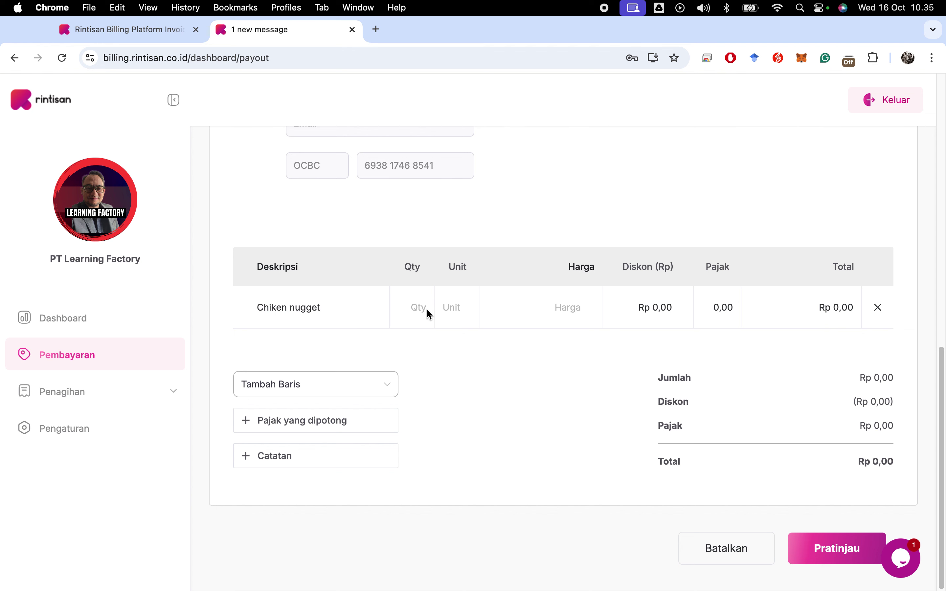
{"action": "type", "text": "1"}
{"action": "left_click", "coordinate": [455, 308]}
{"action": "type", "text": "Kg"}
{"action": "left_click", "coordinate": [571, 318]}
{"action": "type", "text": "90000"}
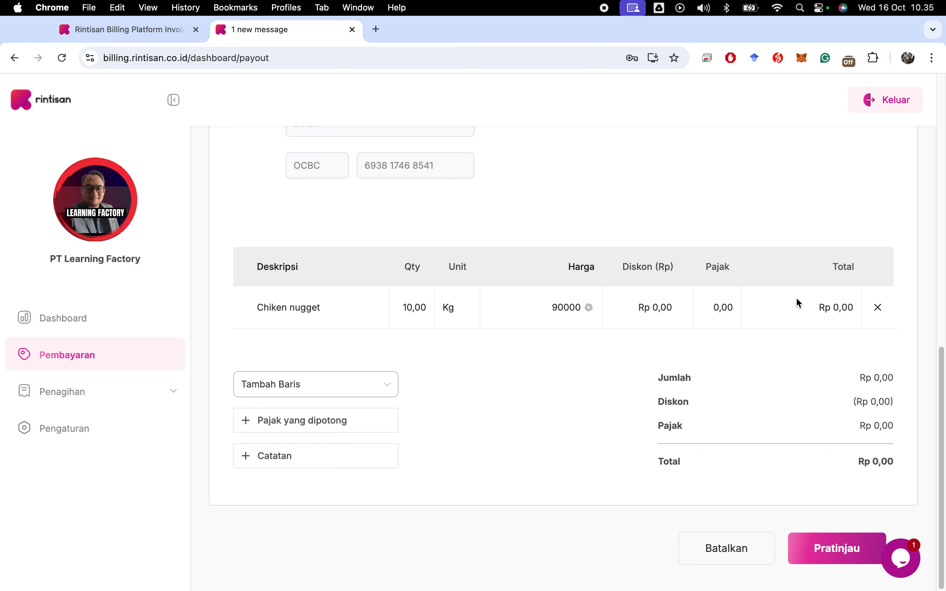
{"action": "left_click", "coordinate": [796, 302]}
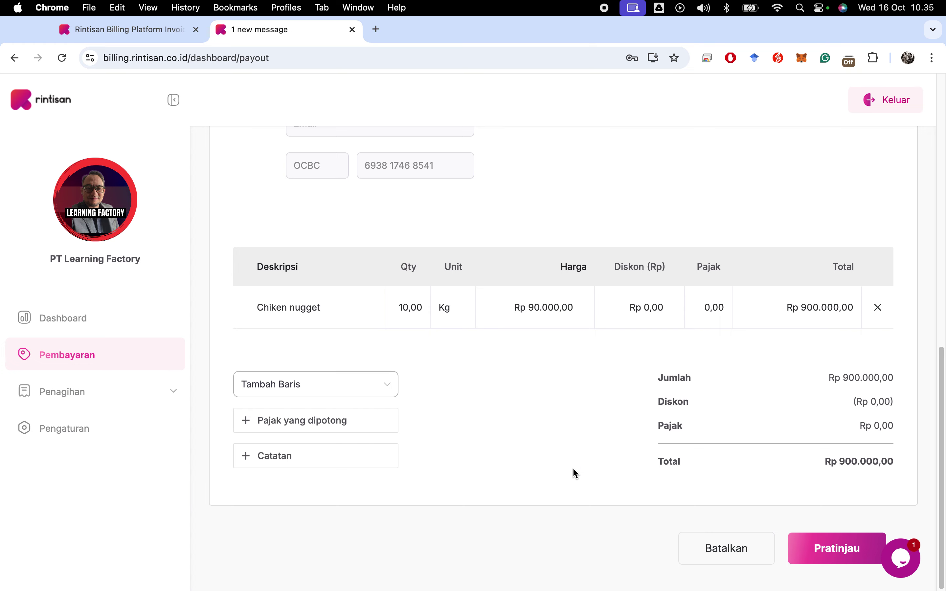
{"action": "scroll", "coordinate": [750, 478], "scroll_direction": "down", "scroll_amount": 1}
- Preview the Chiken nugget invoice and create the payout to Suplier OCBC from it
{"action": "left_click", "coordinate": [821, 547]}
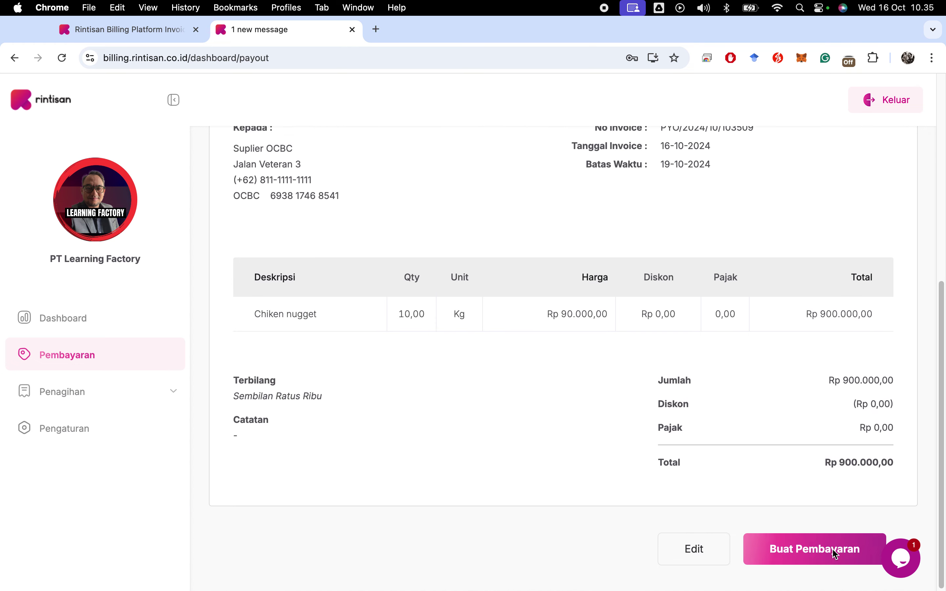
{"action": "scroll", "coordinate": [621, 481], "scroll_direction": "down", "scroll_amount": 5}
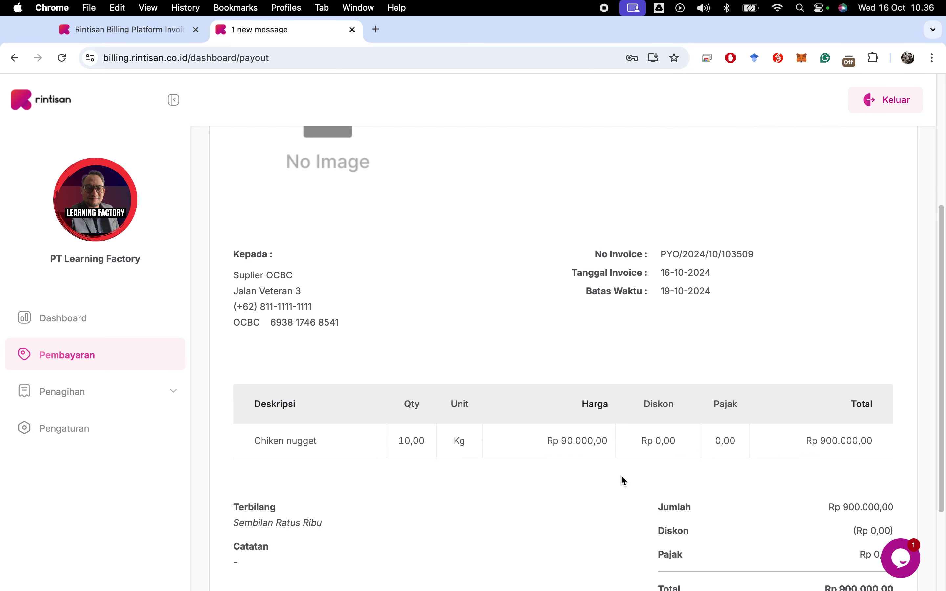
{"action": "scroll", "coordinate": [636, 396], "scroll_direction": "down", "scroll_amount": 2}
{"action": "scroll", "coordinate": [636, 396], "scroll_direction": "down", "scroll_amount": 2}
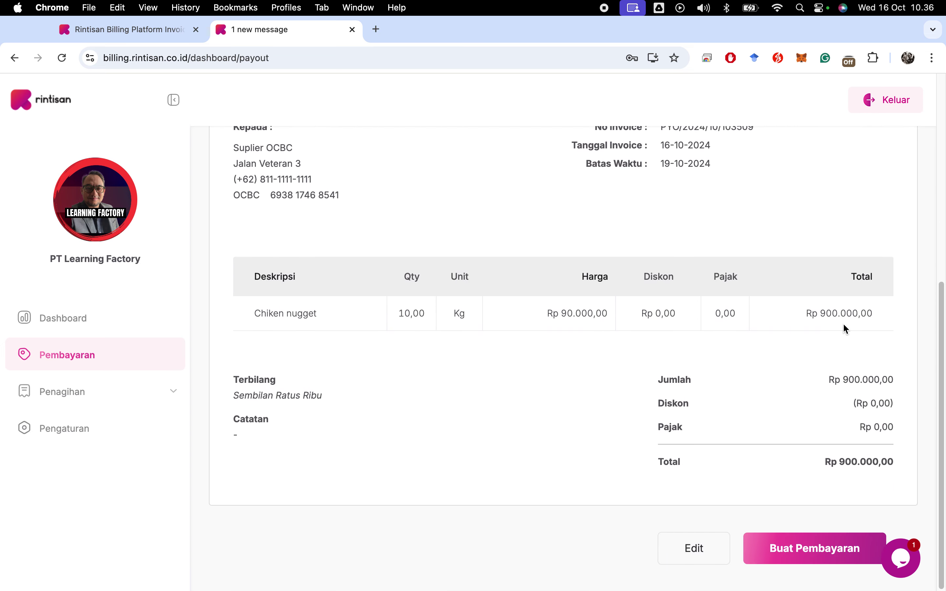
{"action": "left_click", "coordinate": [817, 551]}
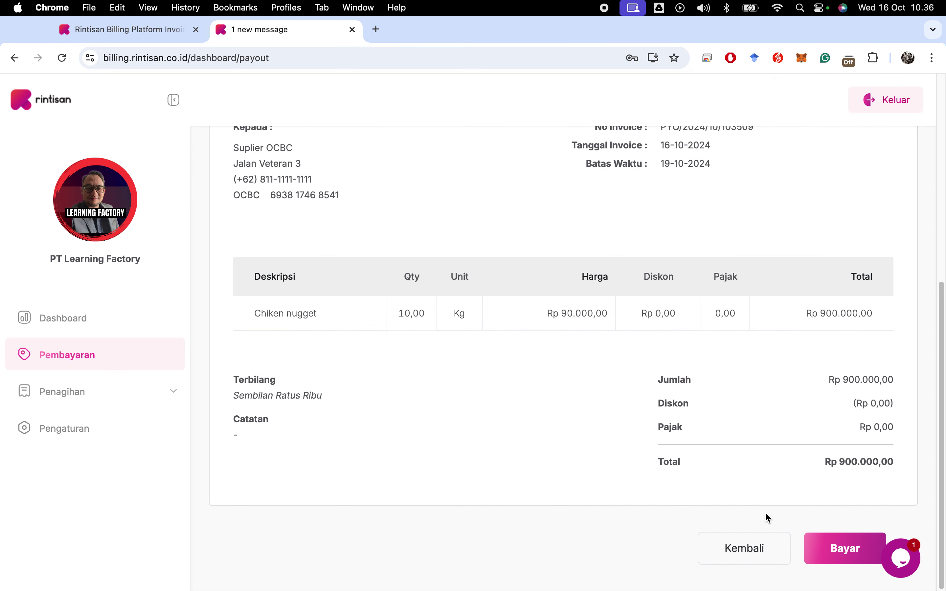
- Start paying the Rp 900.000,00 payout to get the Standar or Gross Up choice
{"action": "left_click", "coordinate": [848, 552]}
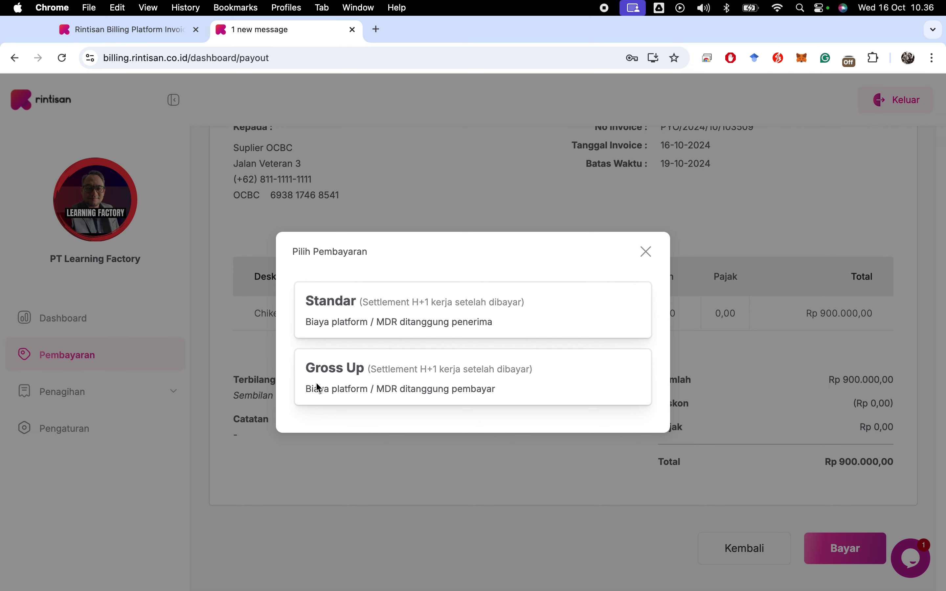
- Pay by Gross Up via Tokopedia Credit Card: Rp 914.170 total including Rp 14.170 fee
{"action": "left_click", "coordinate": [429, 386]}
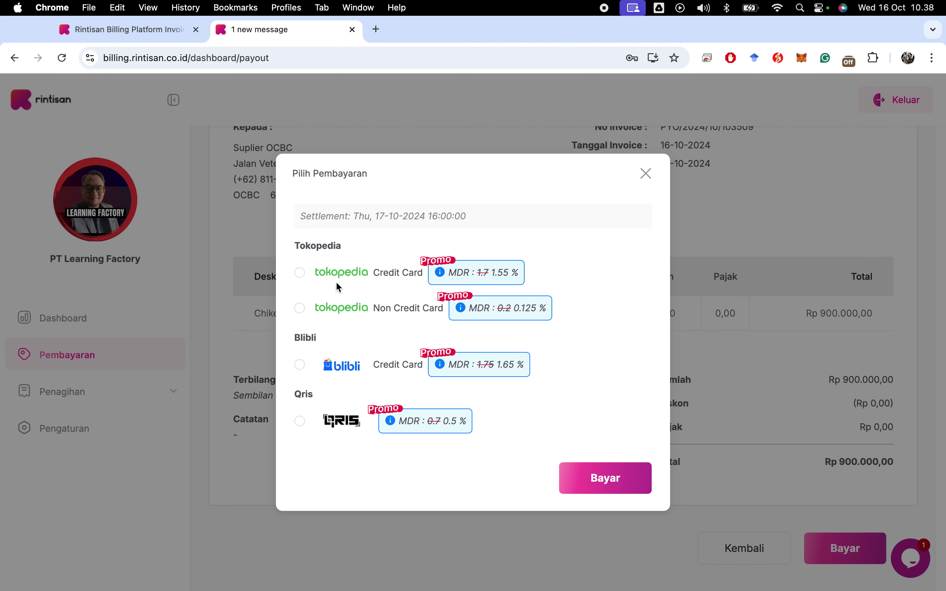
{"action": "left_click", "coordinate": [300, 273]}
- Confirm the Rp 914.170 Tokopedia Credit Card payment and open Tokopedia in a new tab
{"action": "left_click", "coordinate": [605, 482]}
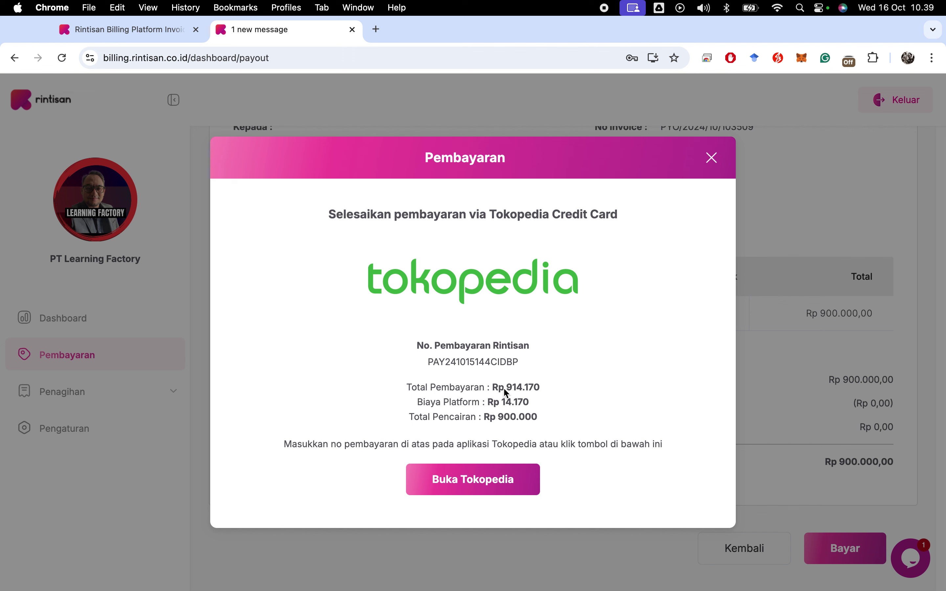
{"action": "left_click", "coordinate": [464, 484]}
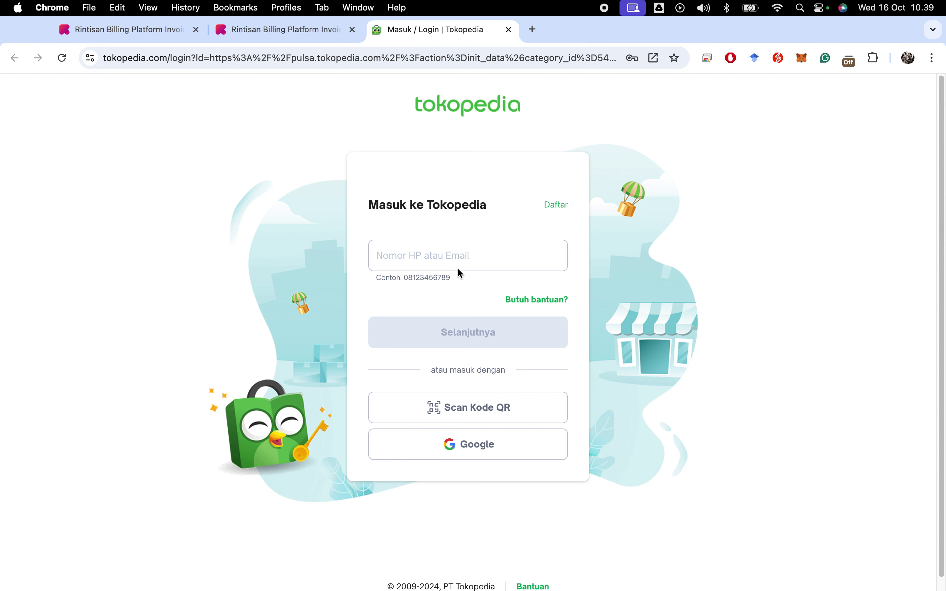
- Sign in to Tokopedia with the saved account and dismiss Chrome's password prompt
{"action": "left_click", "coordinate": [467, 255]}
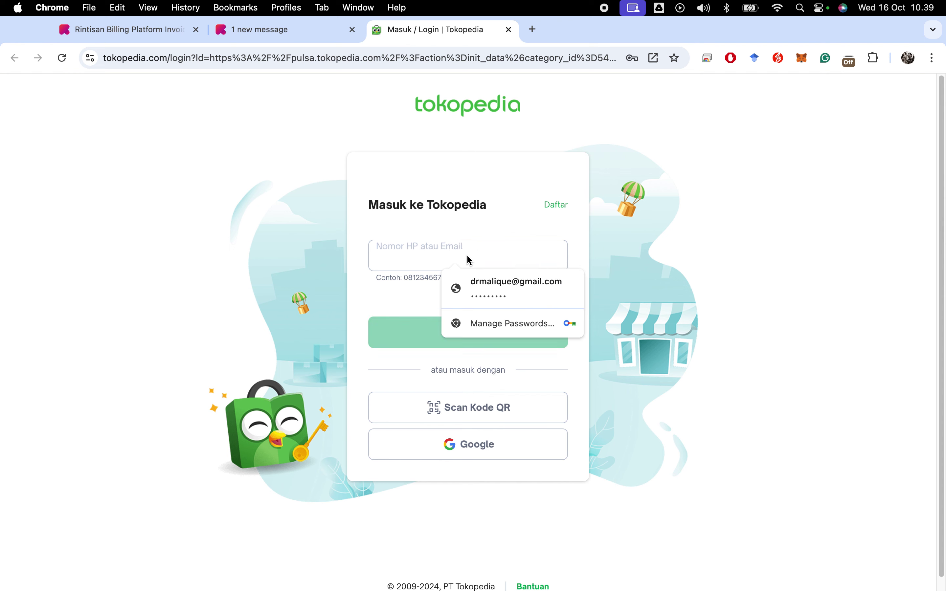
{"action": "left_click", "coordinate": [463, 299]}
{"action": "left_click", "coordinate": [449, 335]}
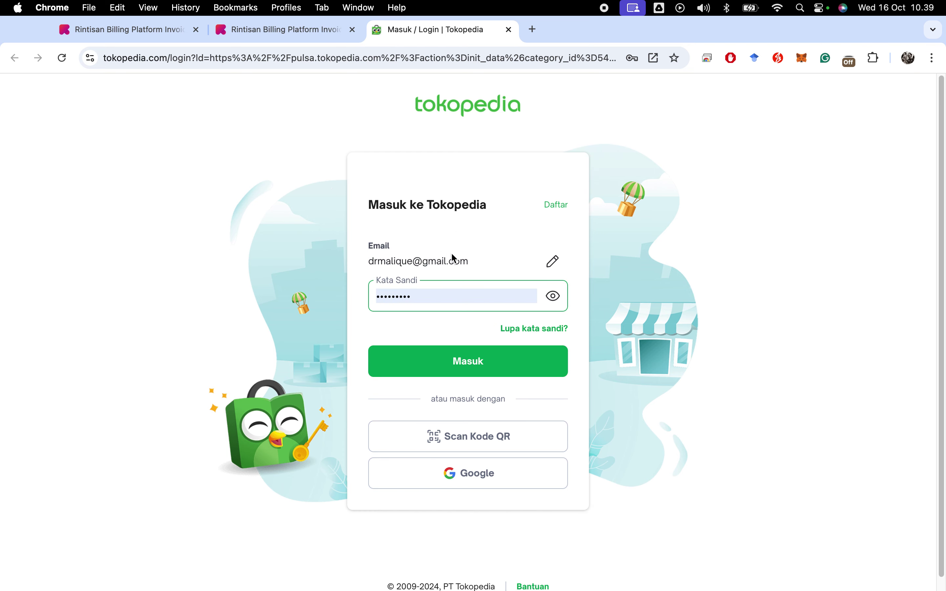
{"action": "left_click", "coordinate": [505, 358]}
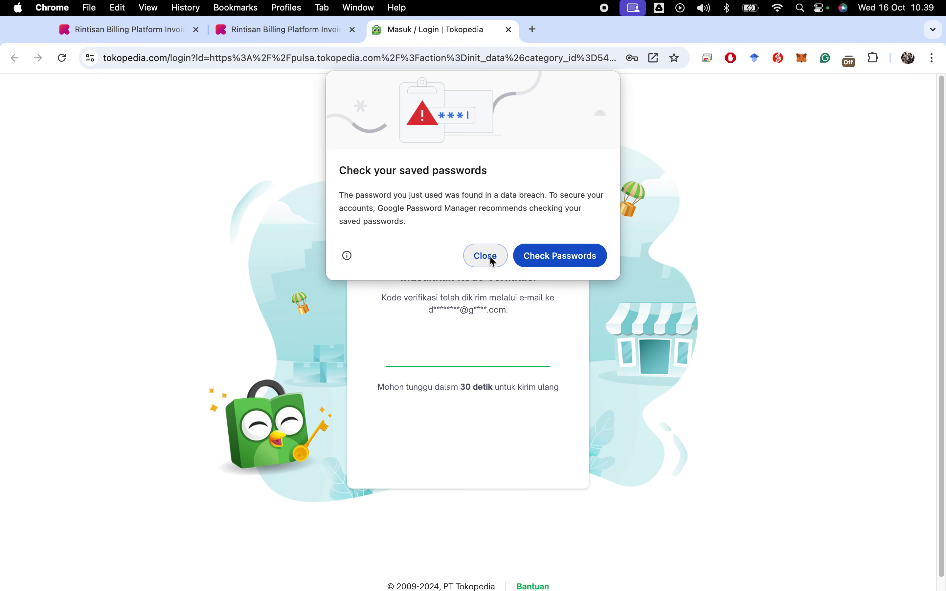
{"action": "left_click", "coordinate": [490, 257]}
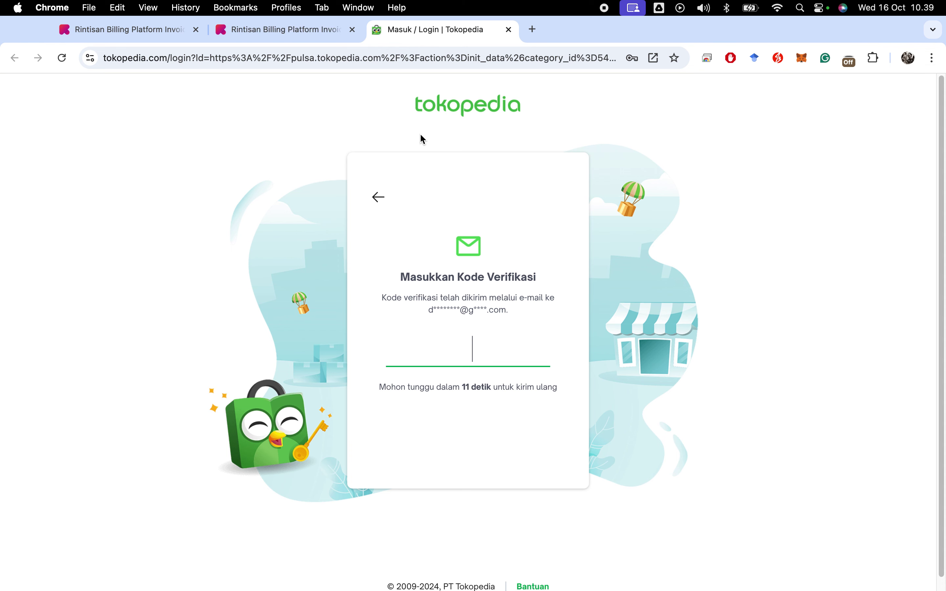
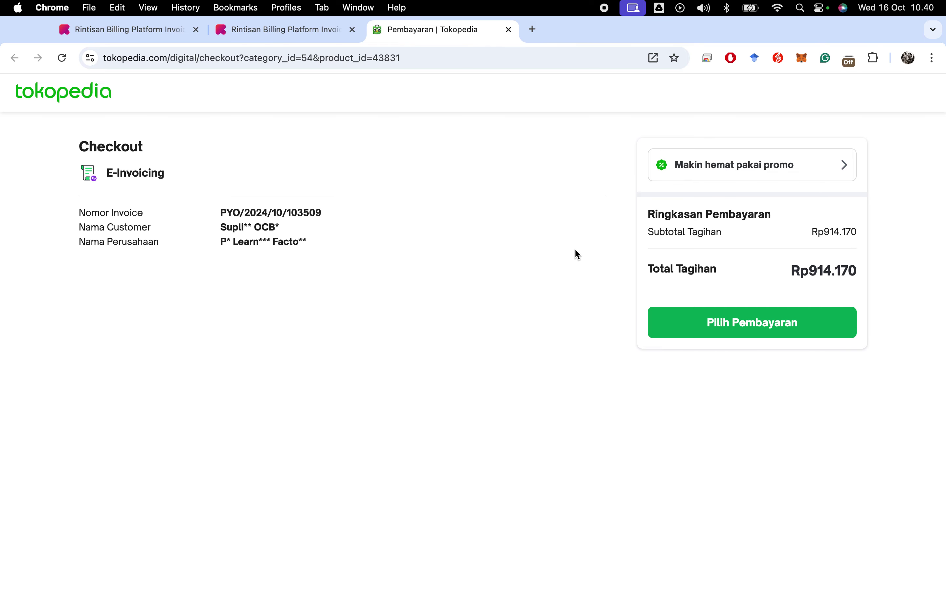
- Skip the promo with 'Belanja Tanpa Promo' and continue to 'Pilih Pembayaran' in the Tokopedia checkout
{"action": "left_click", "coordinate": [764, 171]}
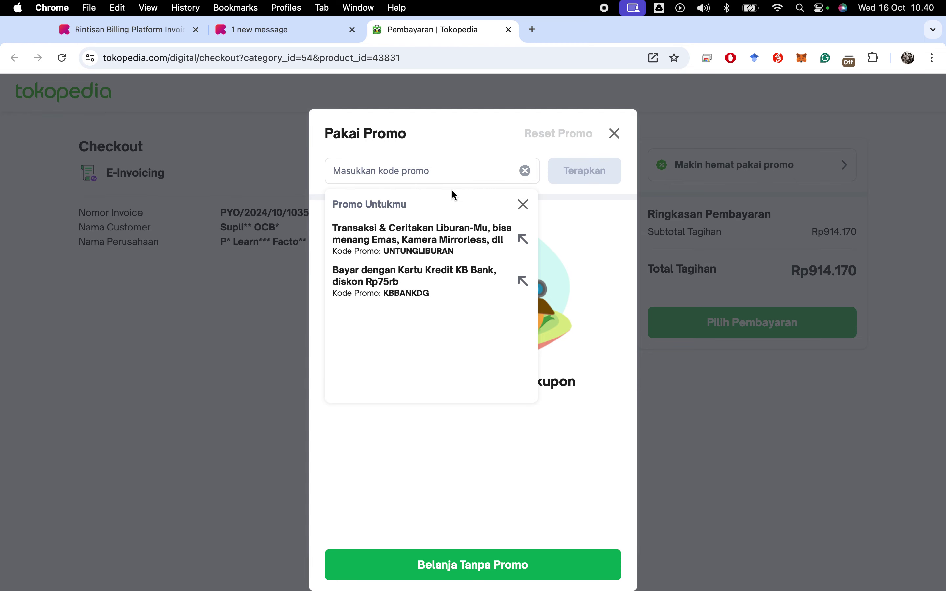
{"action": "left_click", "coordinate": [508, 494]}
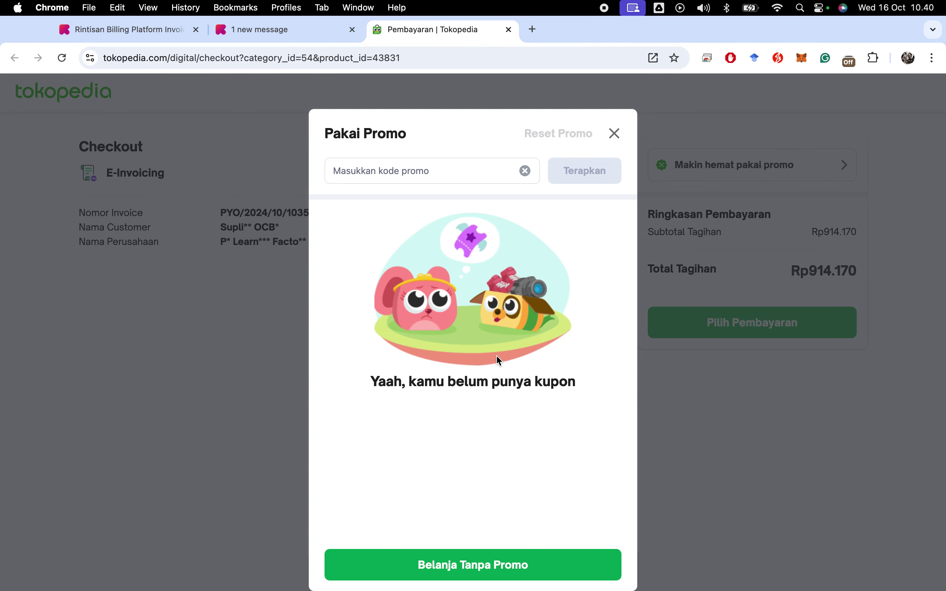
{"action": "left_click", "coordinate": [433, 573]}
{"action": "left_click", "coordinate": [741, 332]}
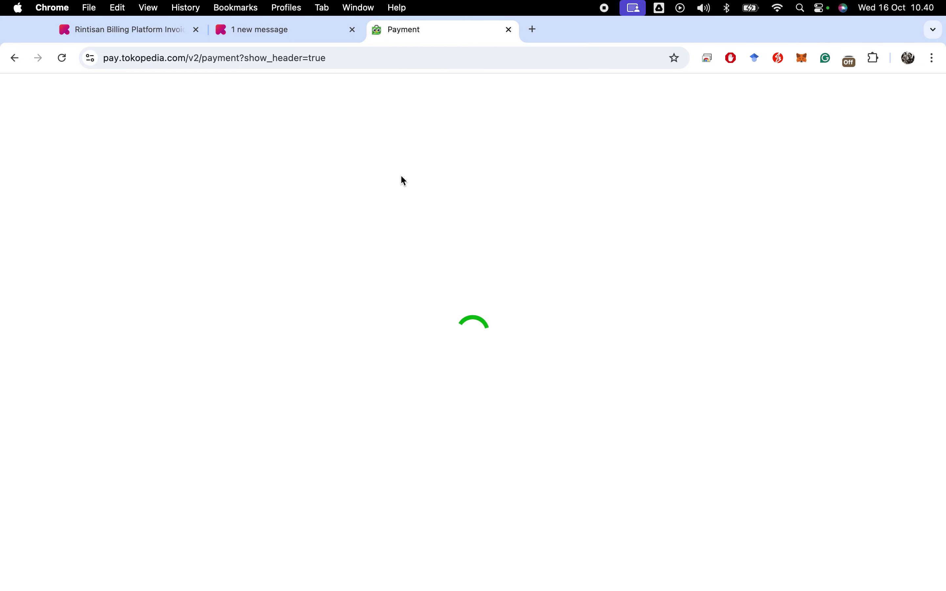
- Close the Pembayaran dialog in Rintisan Billing, return to the Dashboard, and exit browser full screen
{"action": "left_click", "coordinate": [298, 33]}
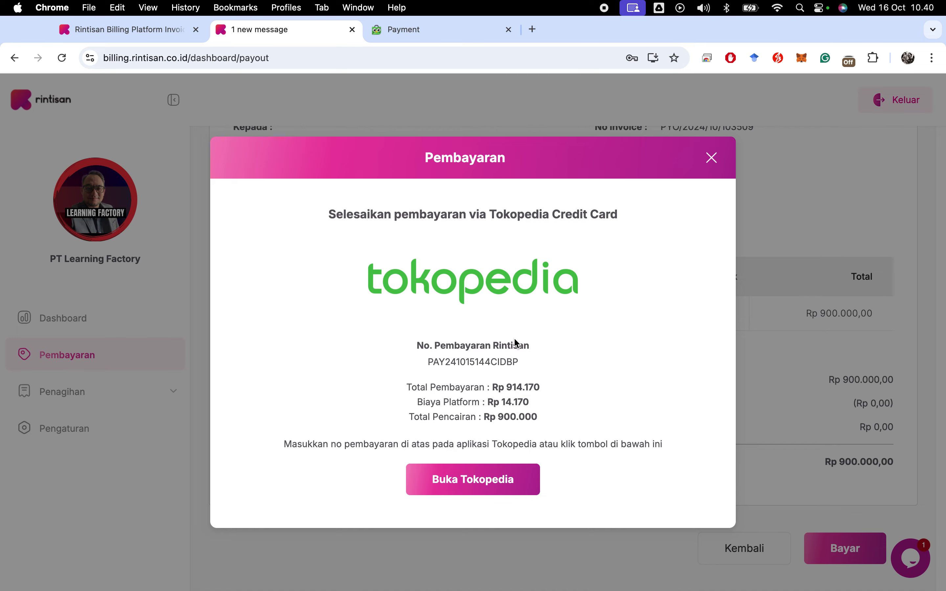
{"action": "left_click", "coordinate": [711, 158]}
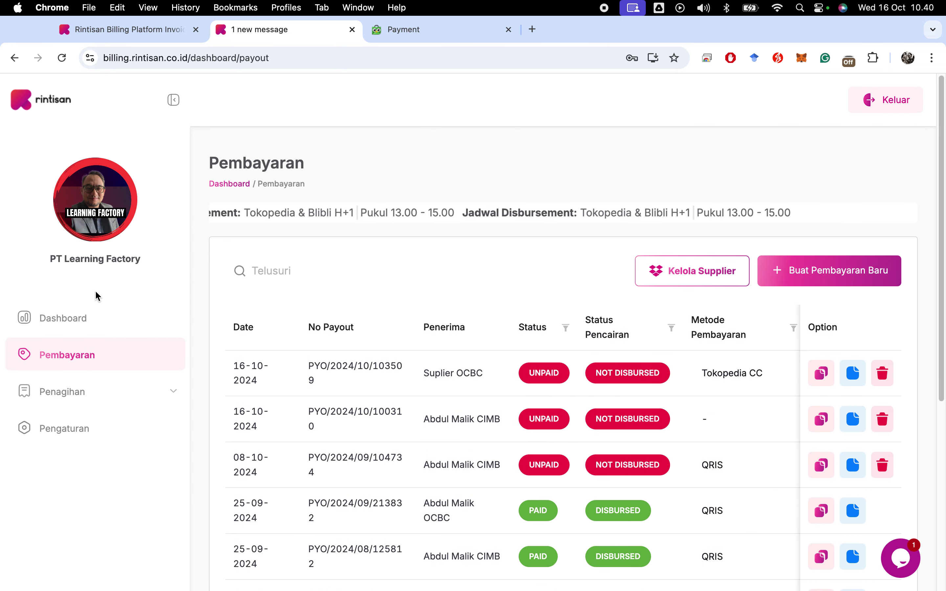
{"action": "left_click", "coordinate": [80, 319]}
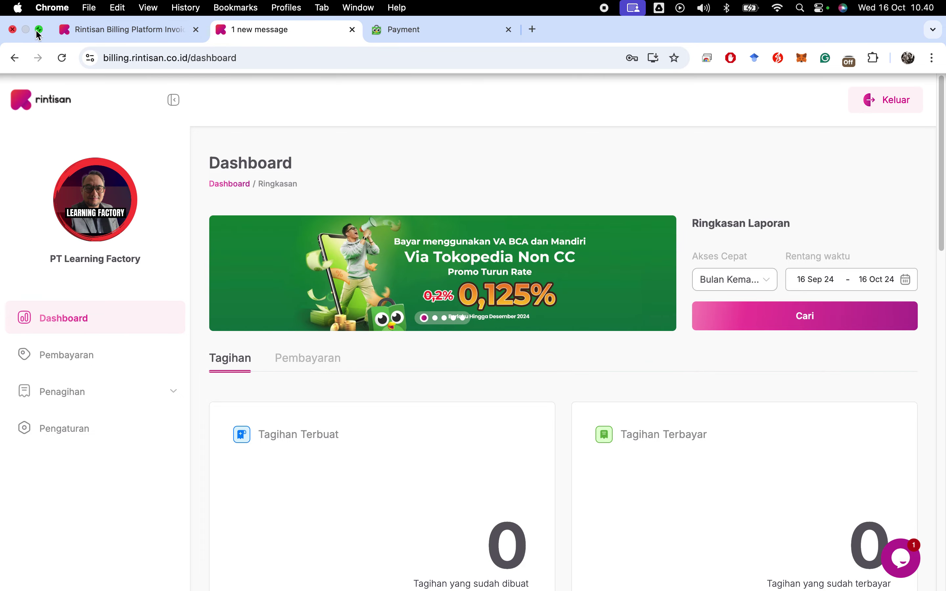
{"action": "left_click", "coordinate": [38, 33]}
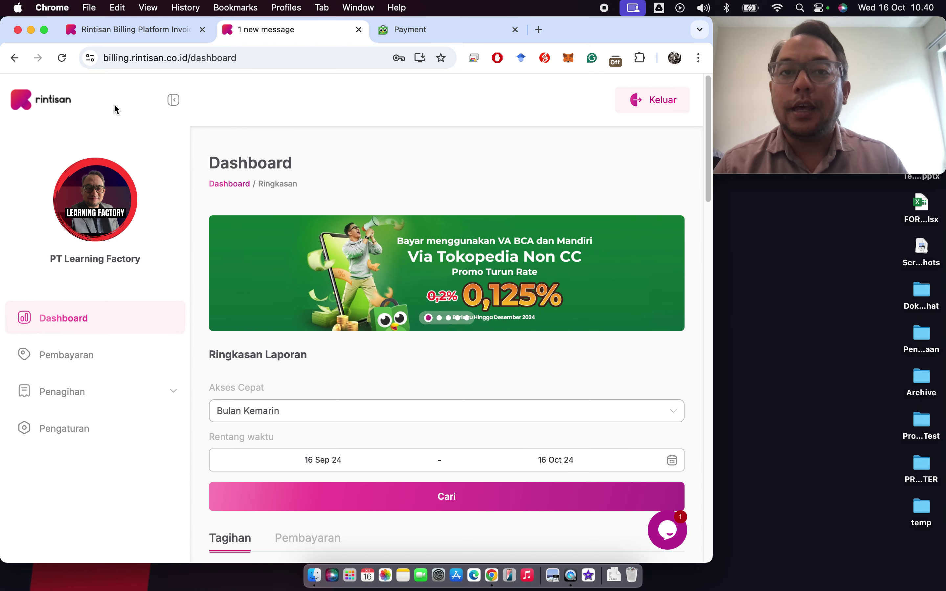